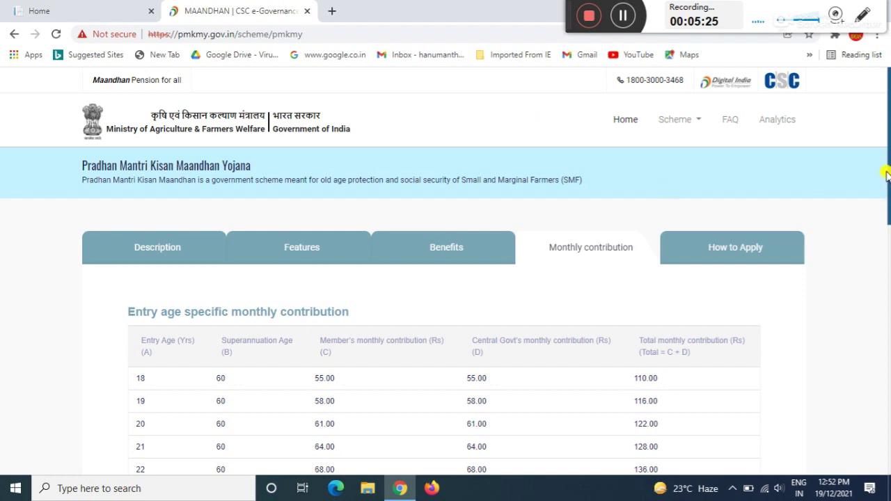
pyautogui.moveTo(888, 175); pyautogui.dragTo(885, 199)
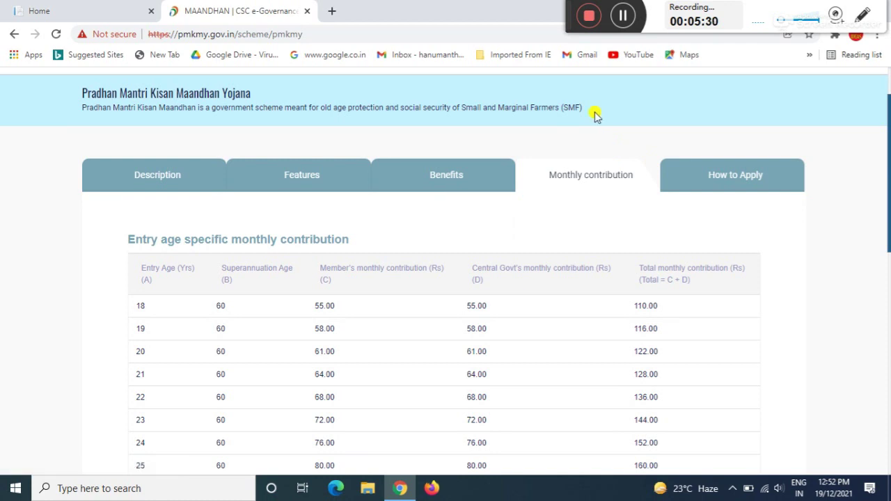
pyautogui.click(623, 16)
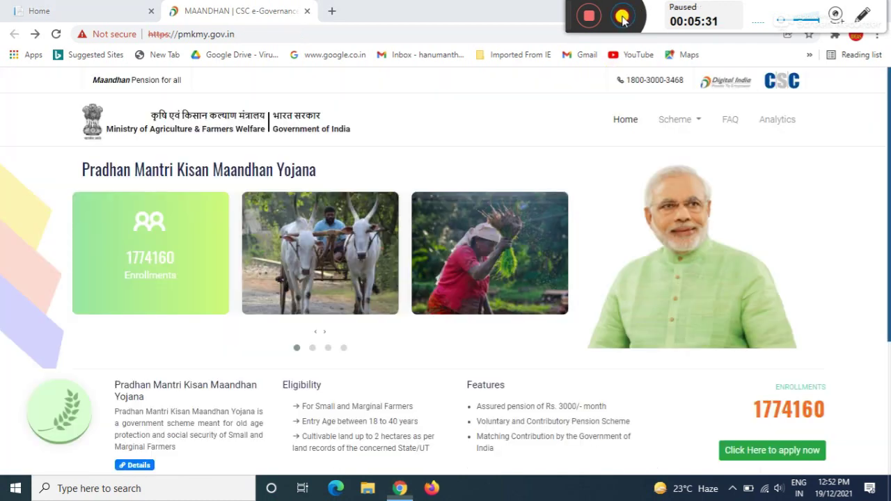
pyautogui.click(623, 16)
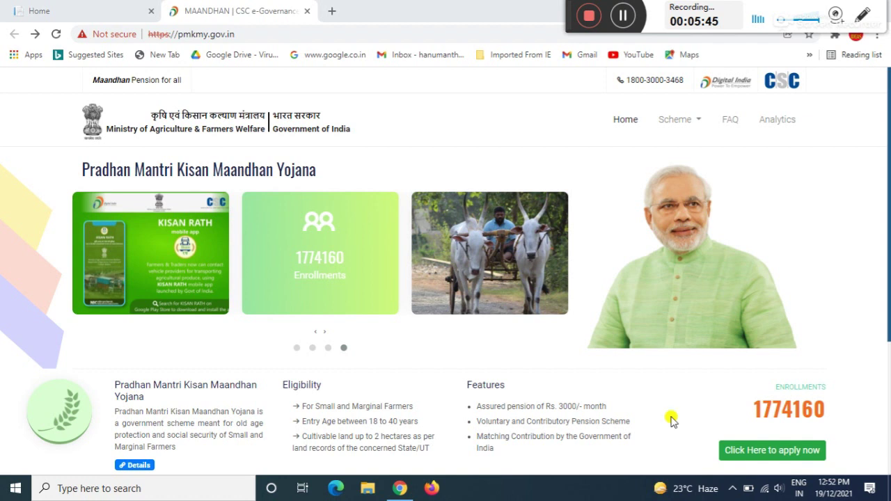
# Start the scheme application and open the Pradhan Mantri Kisan Maandhan Yojana subscriber enrollment form.
pyautogui.click(784, 454)
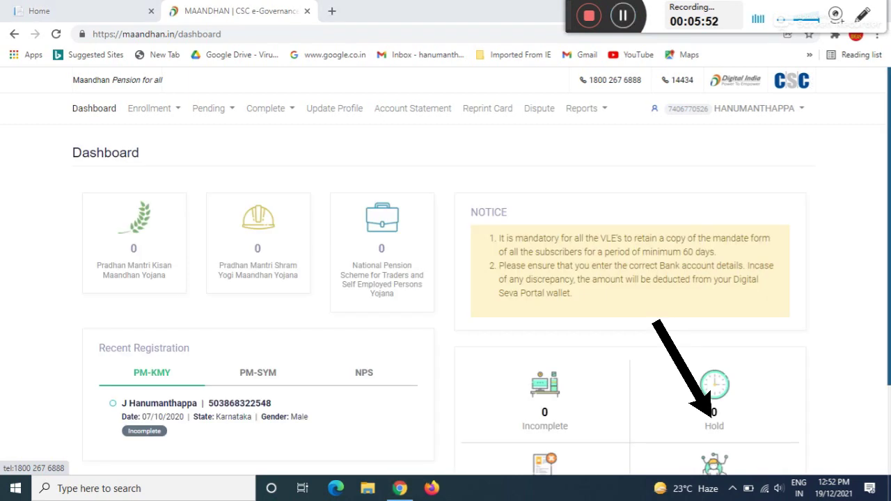
pyautogui.click(158, 115)
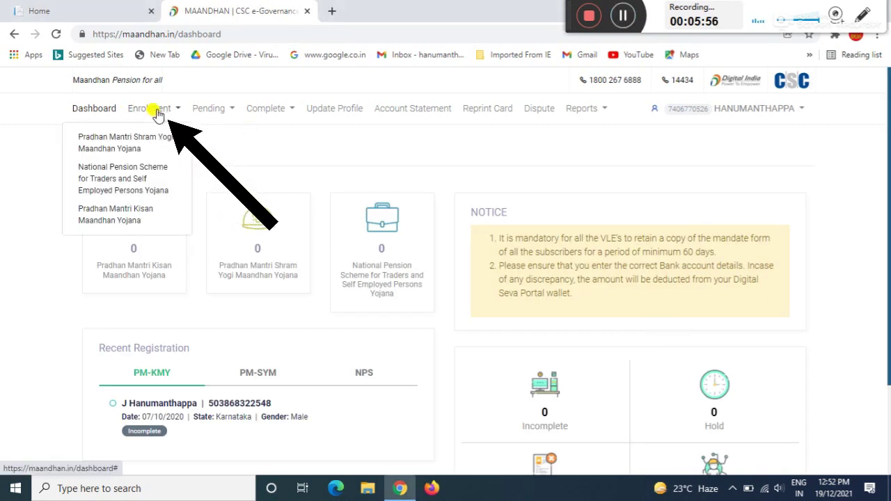
pyautogui.click(137, 221)
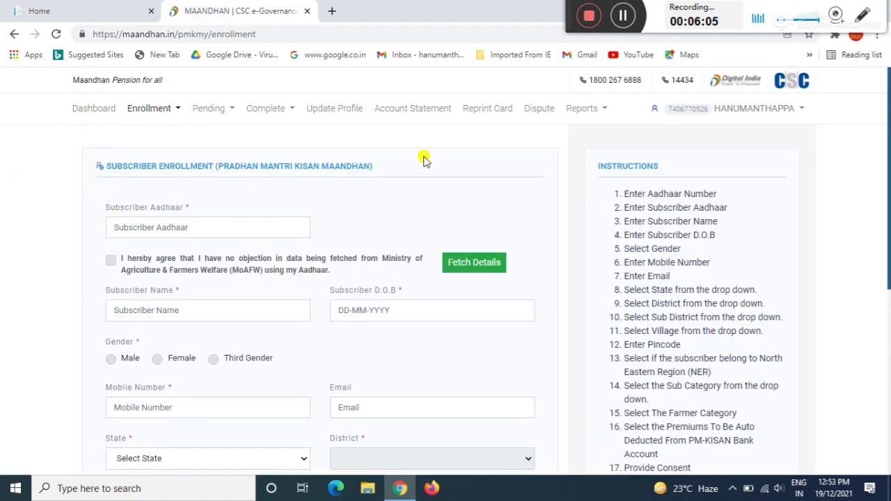
pyautogui.click(286, 217)
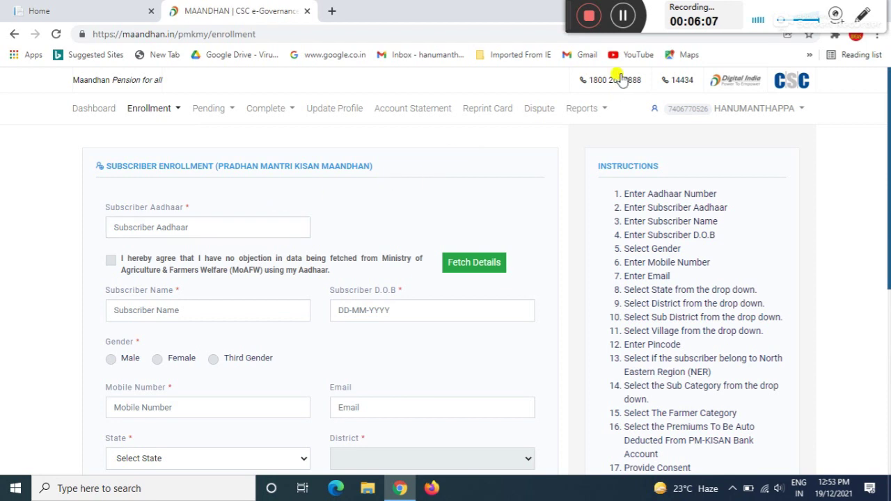
pyautogui.click(623, 16)
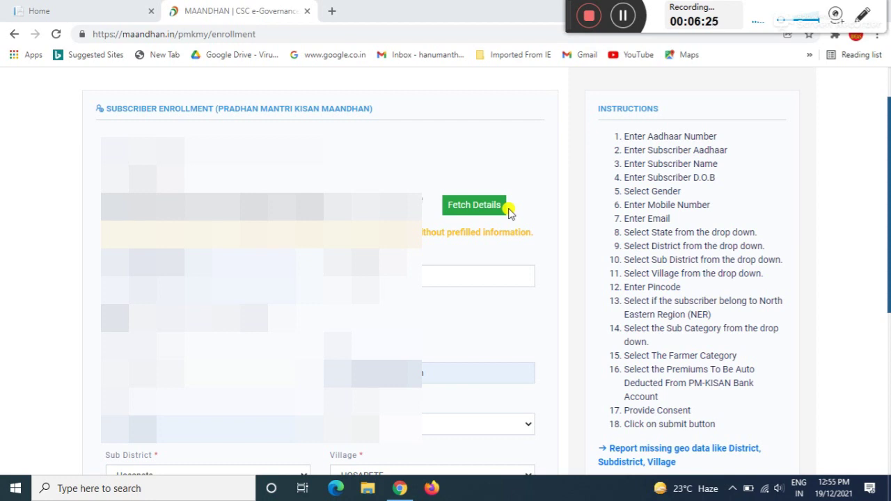
# Review the subscriber enrollment details, including date of birth, district, sub district, village, North Eastern Region and sub category.
pyautogui.click(444, 278)
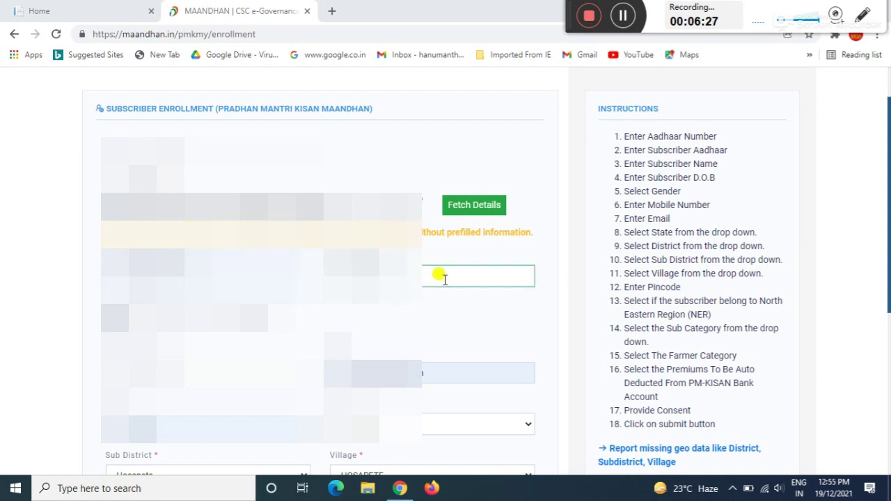
pyautogui.press('Tab')
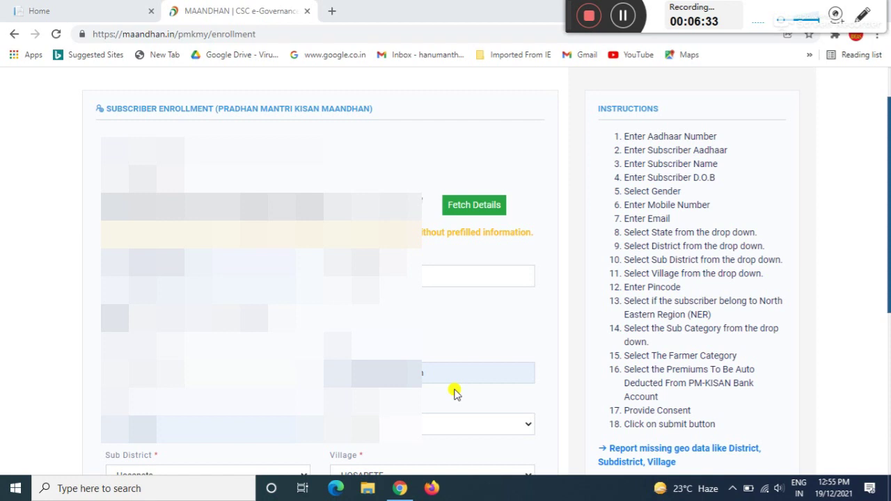
pyautogui.click(620, 16)
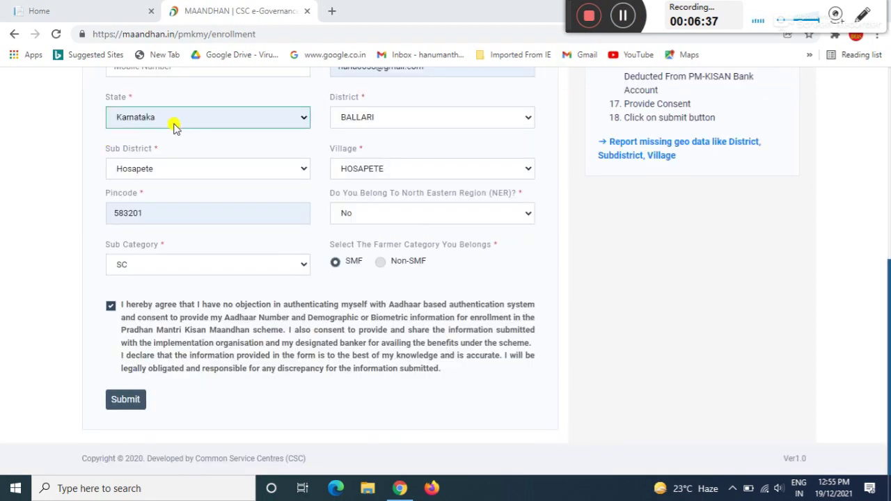
pyautogui.click(404, 120)
pyautogui.click(404, 120)
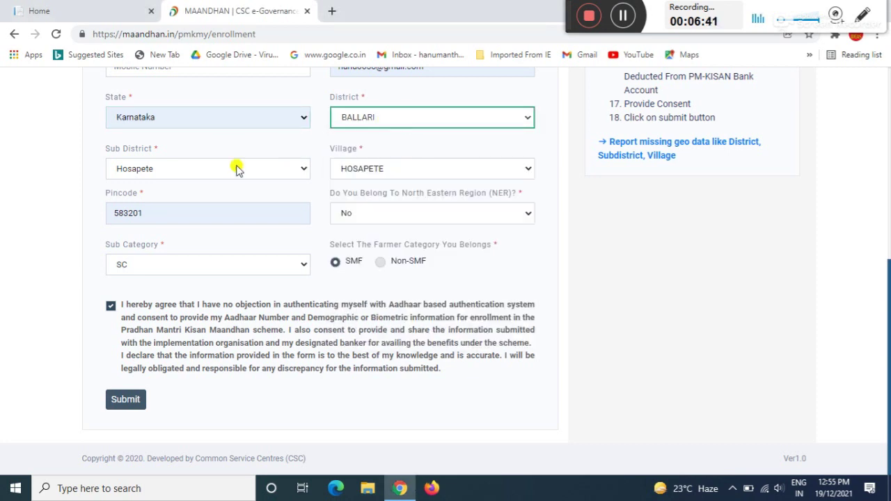
pyautogui.click(182, 174)
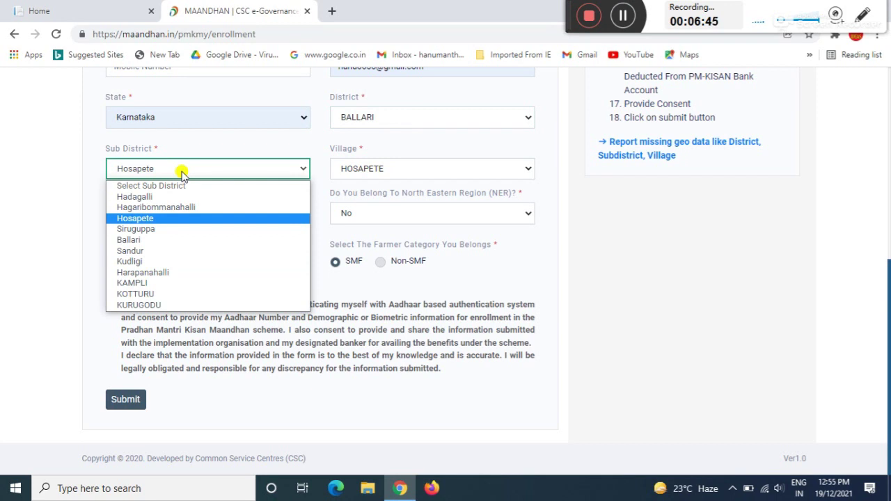
pyautogui.click(182, 174)
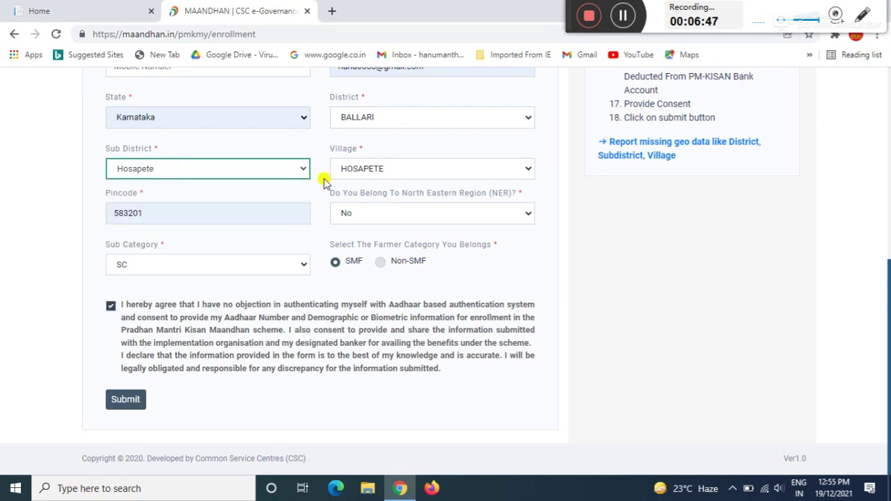
pyautogui.click(415, 172)
pyautogui.click(415, 171)
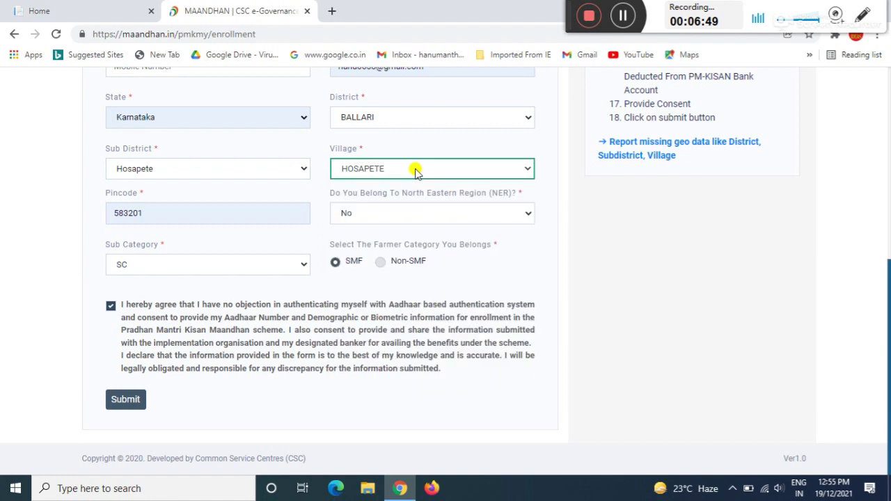
pyautogui.click(456, 218)
pyautogui.click(455, 217)
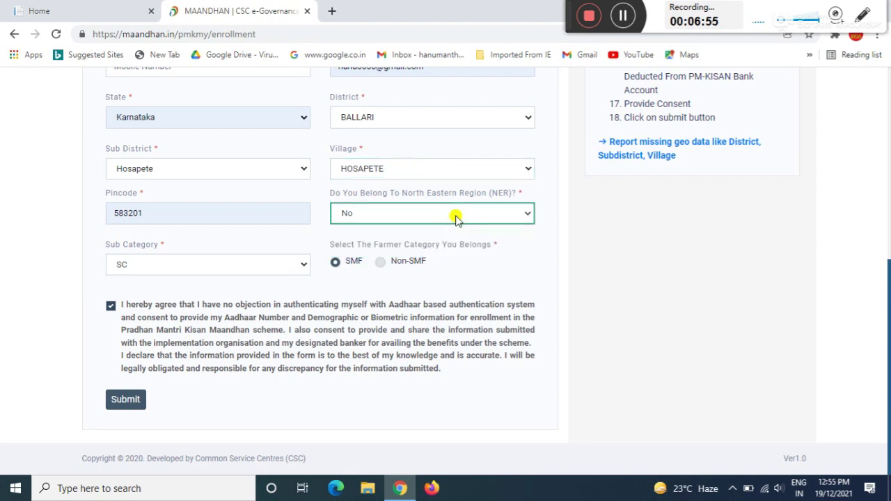
pyautogui.click(155, 267)
pyautogui.click(155, 268)
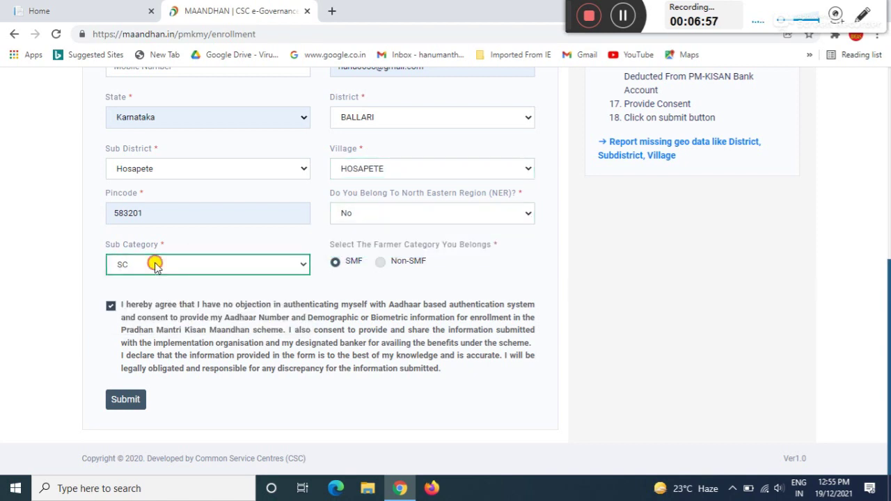
pyautogui.click(156, 268)
pyautogui.click(156, 267)
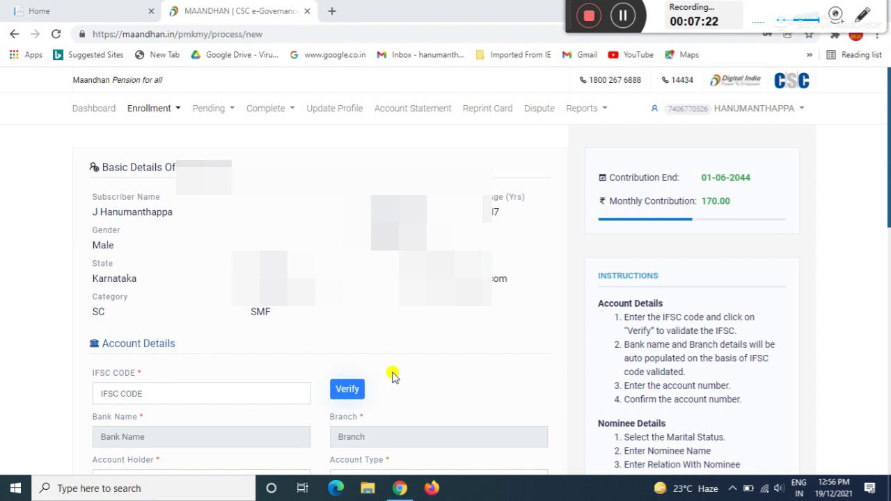
# Examine the account details, nominee details and contribution frequency sections, including the available nominee relations.
pyautogui.click(223, 394)
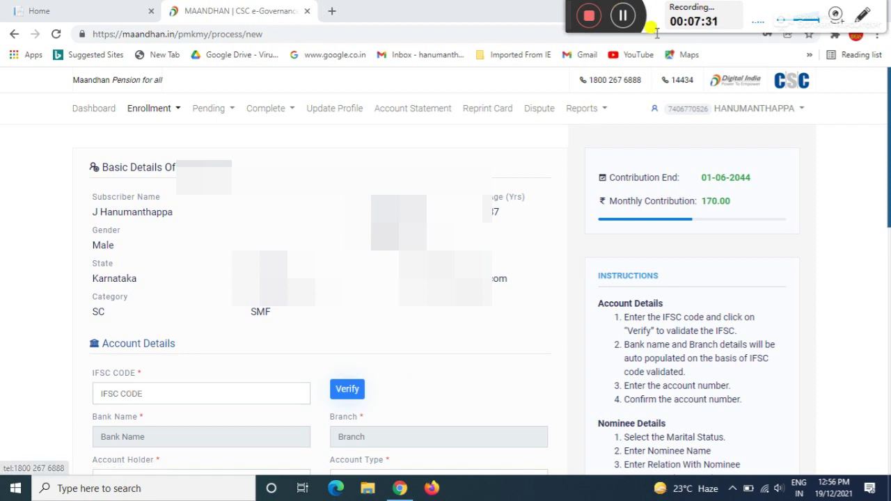
pyautogui.click(627, 20)
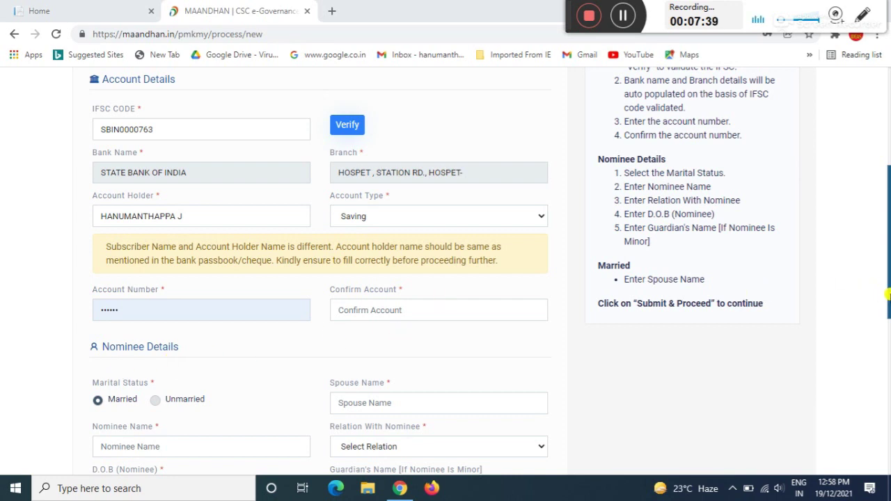
pyautogui.moveTo(888, 296); pyautogui.dragTo(885, 358)
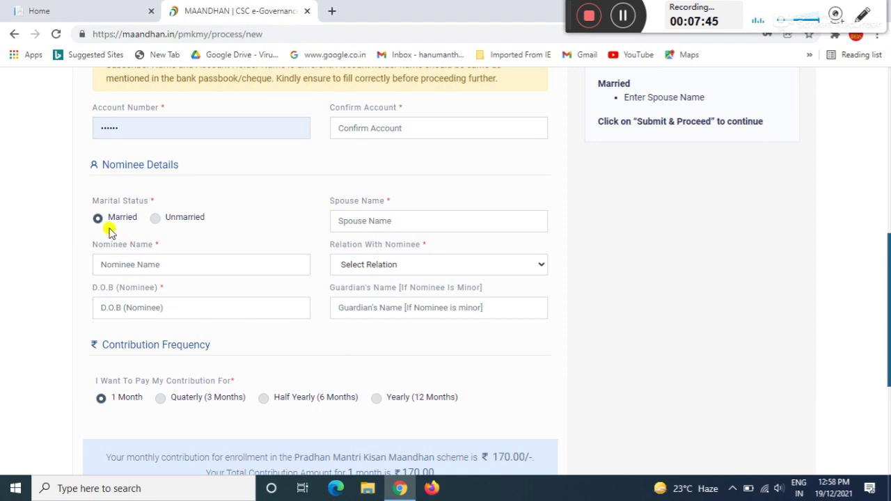
pyautogui.click(359, 222)
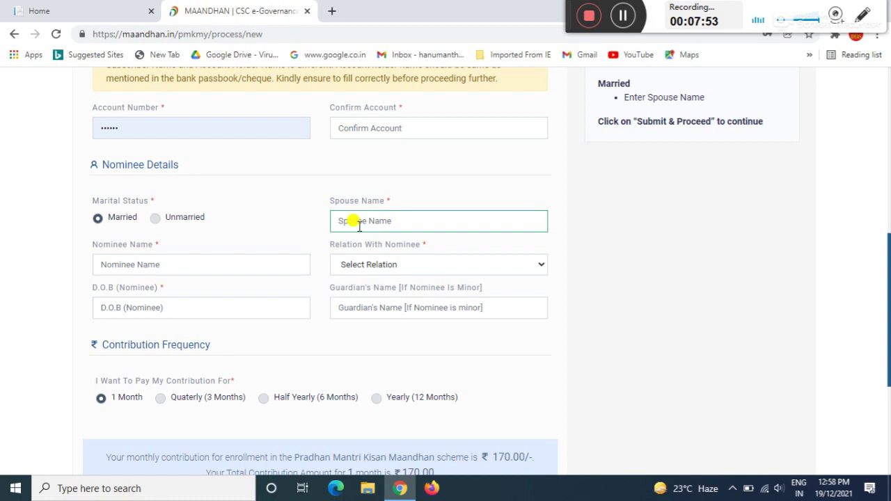
pyautogui.click(132, 257)
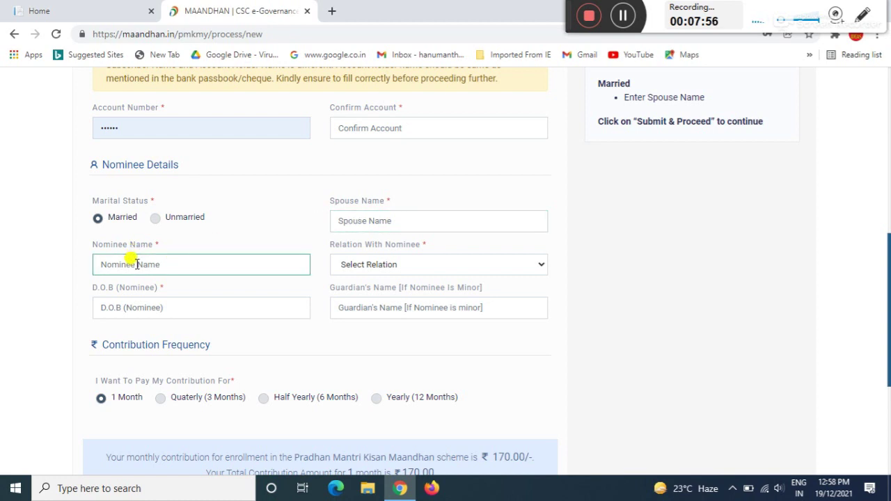
pyautogui.press('Tab')
pyautogui.click(380, 272)
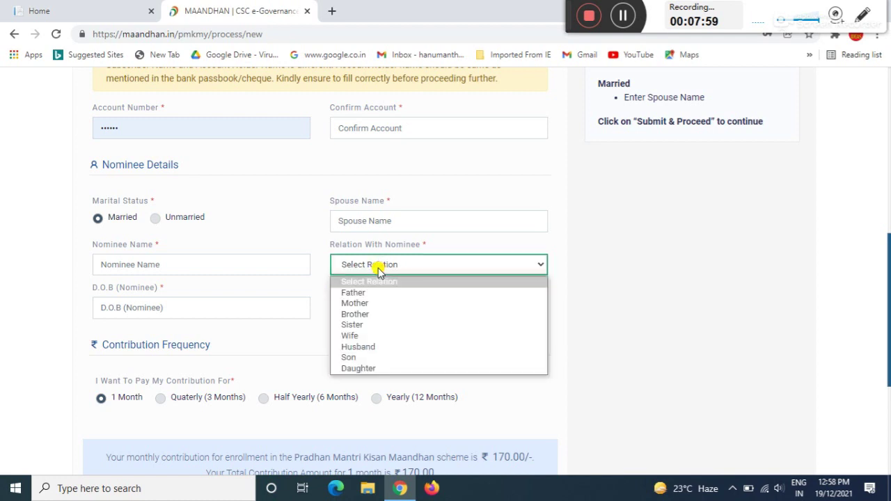
pyautogui.click(379, 271)
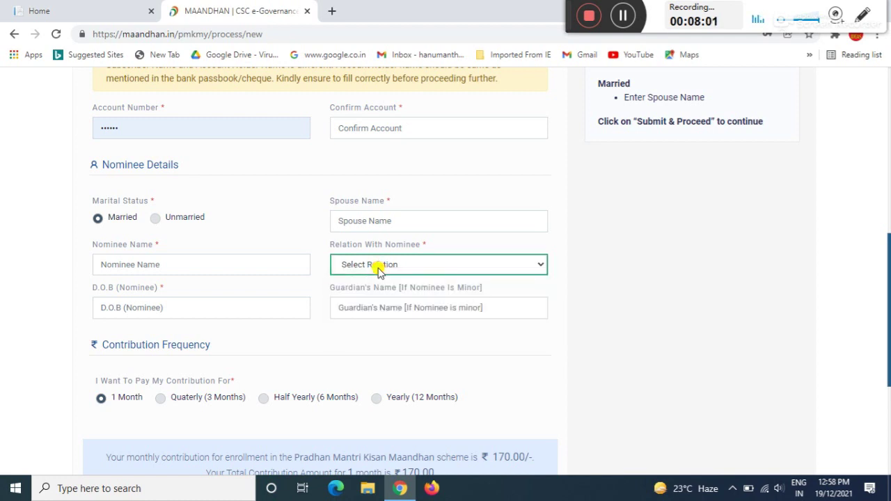
pyautogui.click(156, 313)
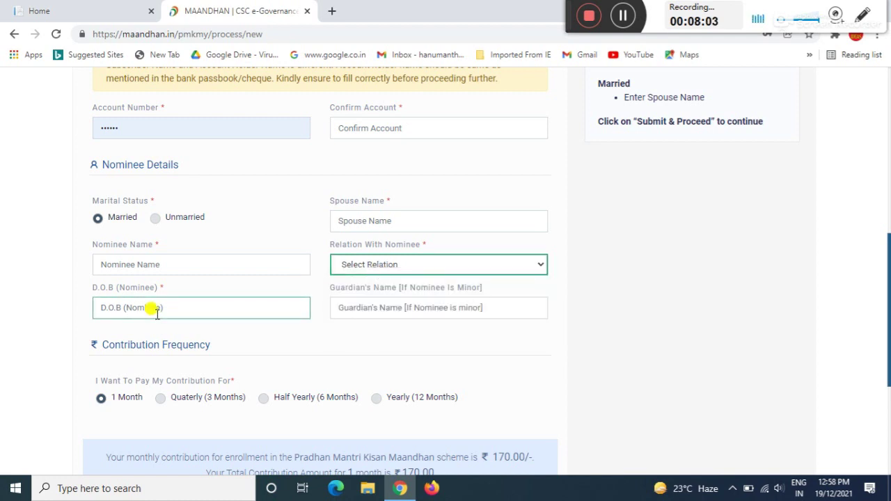
pyautogui.click(424, 305)
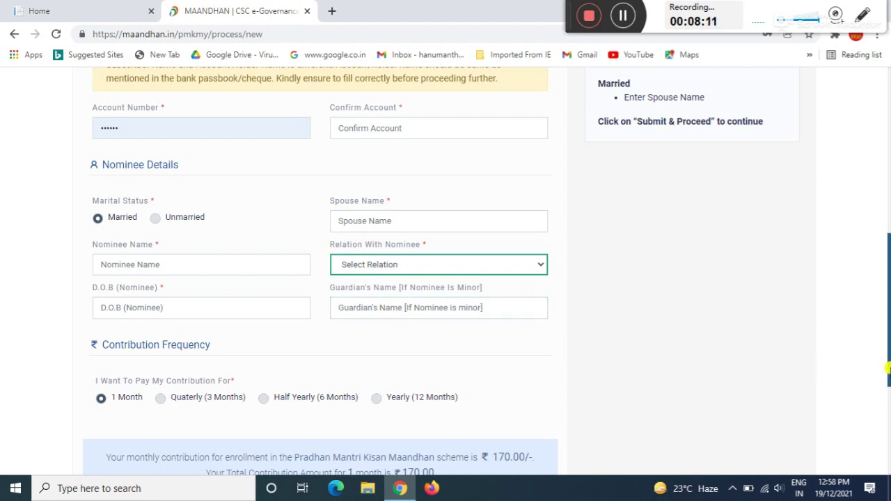
pyautogui.moveTo(887, 359); pyautogui.dragTo(885, 401)
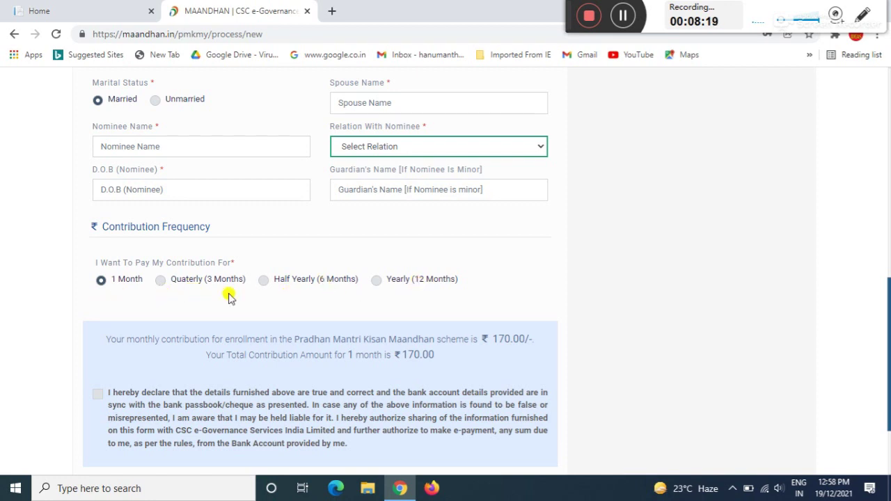
pyautogui.click(414, 378)
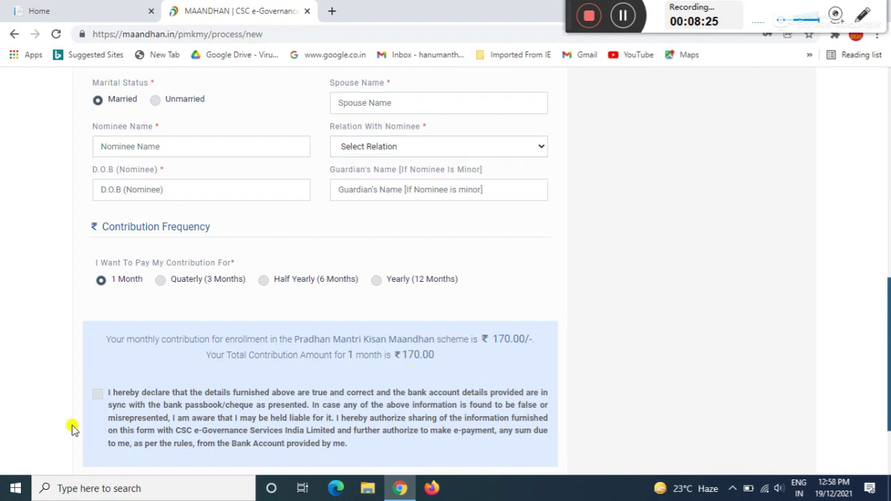
# Accept the declaration that the furnished details and bank account information are true and correct.
pyautogui.click(98, 395)
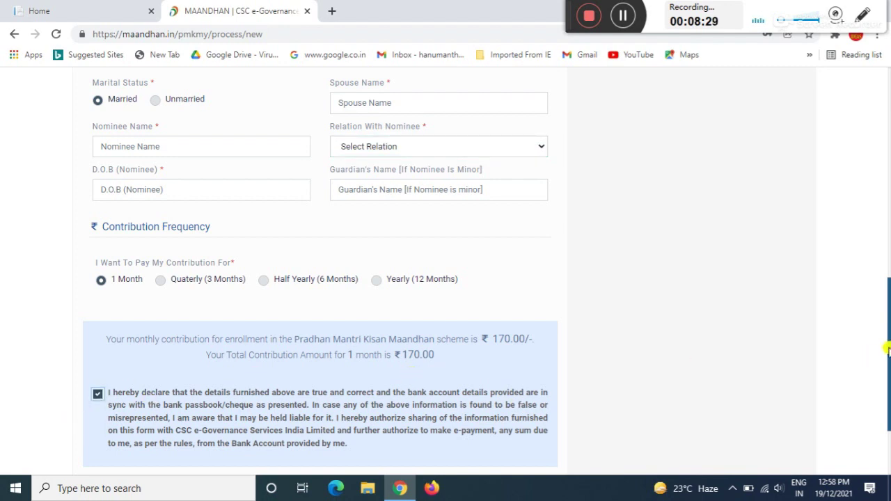
pyautogui.scroll(-2, 884, 355)
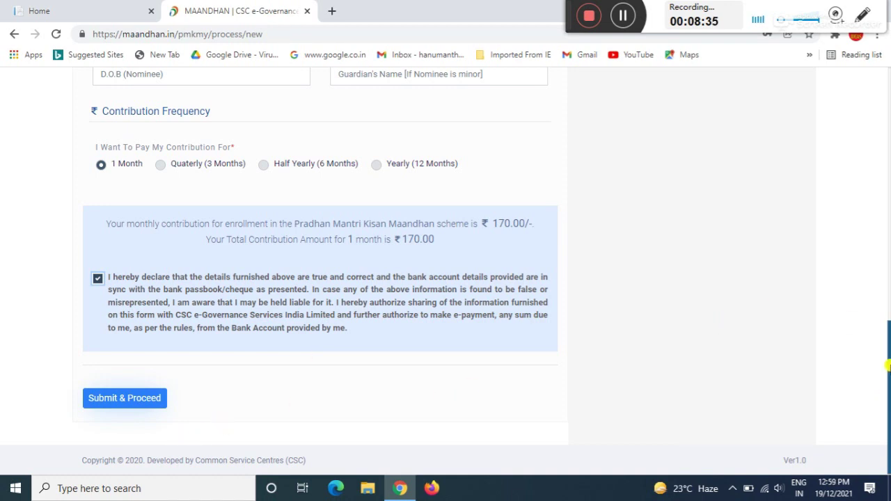
pyautogui.moveTo(888, 365); pyautogui.dragTo(888, 339)
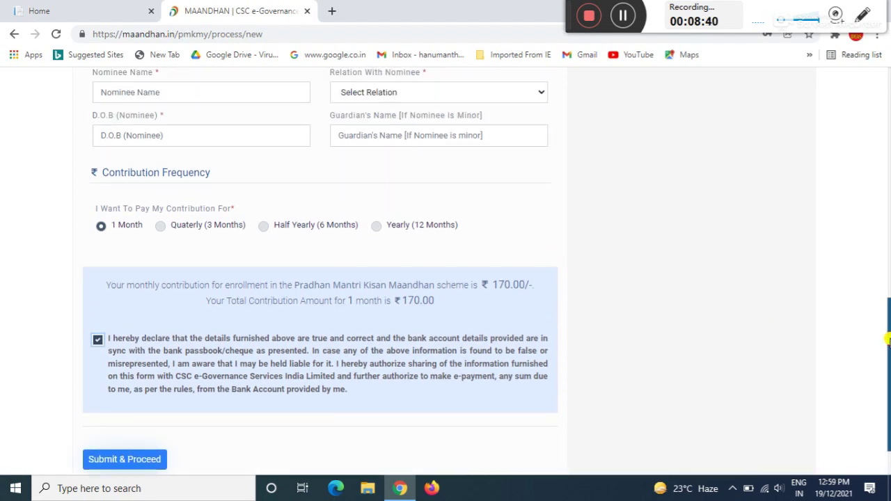
pyautogui.moveTo(889, 339); pyautogui.dragTo(888, 248)
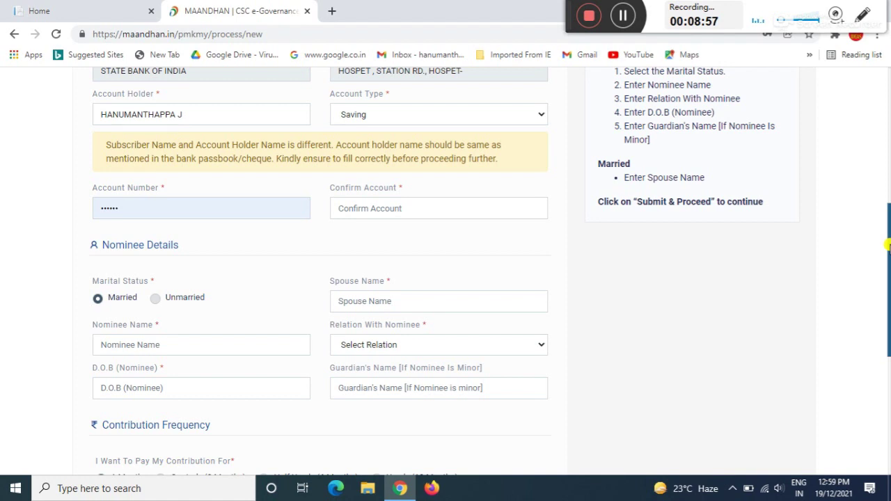
pyautogui.click(620, 19)
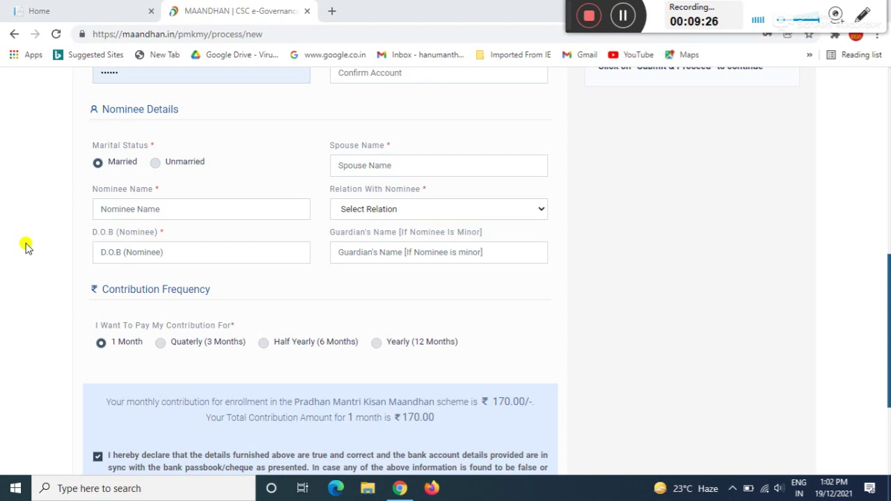
pyautogui.click(623, 16)
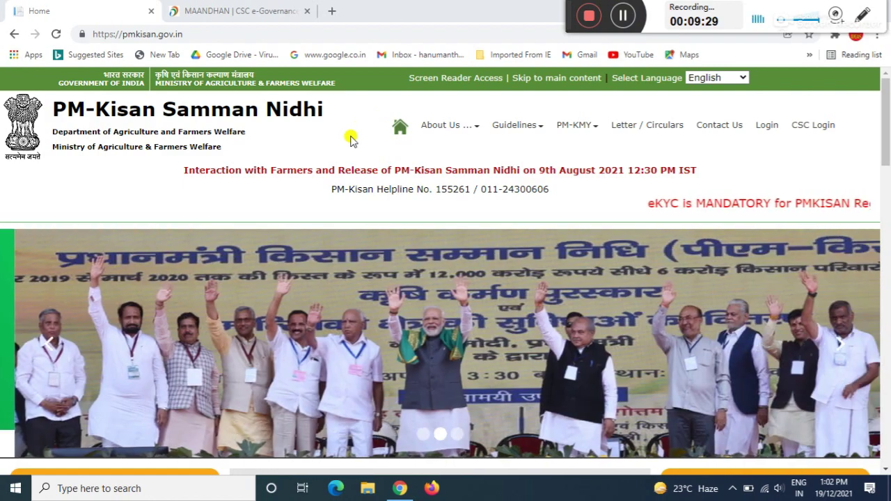